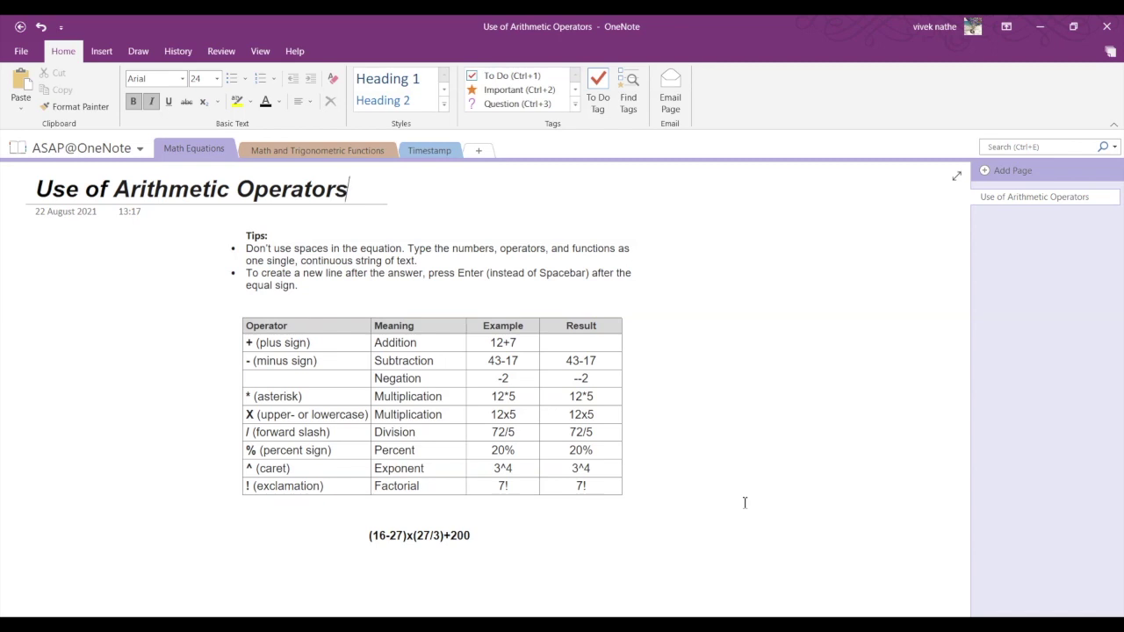
- Enter the expression 12+7 in the empty Result cell of the Addition row
{"action": "left_click", "coordinate": [585, 342]}
{"action": "type", "text": "12"}
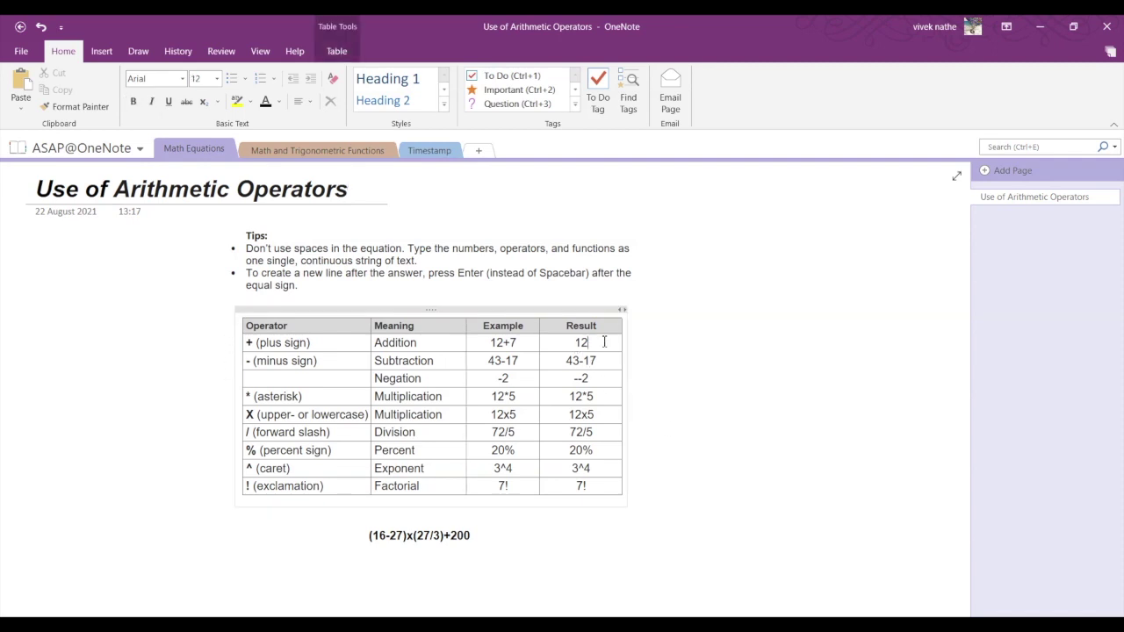
{"action": "type", "text": "+7"}
- Bold the first tip, then add = after 12+7 so the Addition result computes to 19
{"action": "left_click_drag", "start_coordinate": [247, 249], "coordinate": [427, 264]}
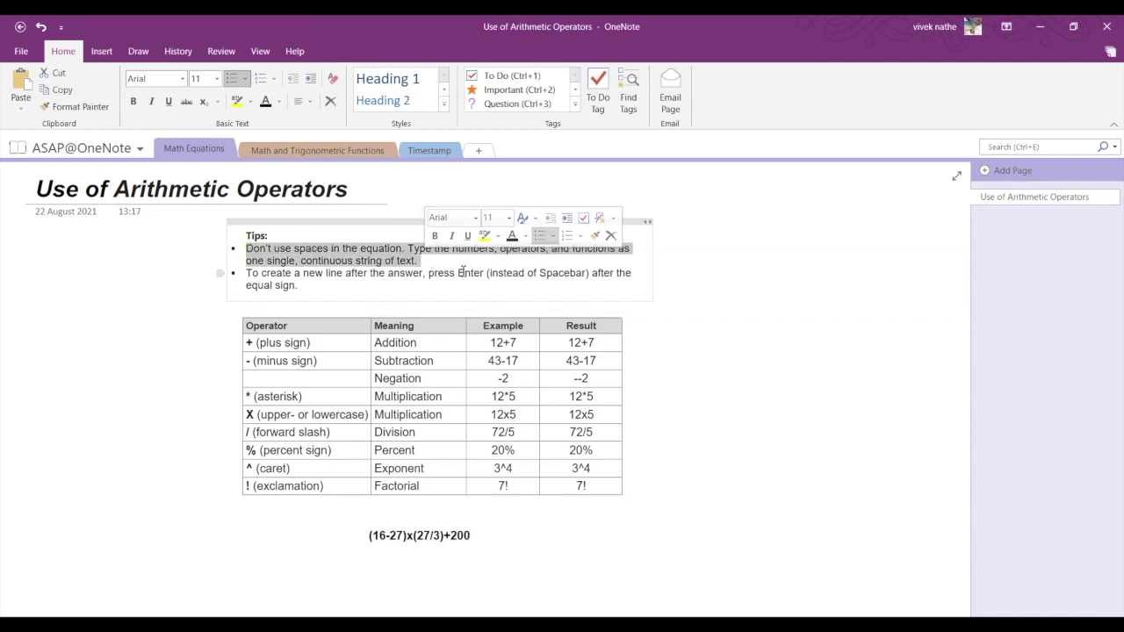
{"action": "key", "text": "ctrl+b"}
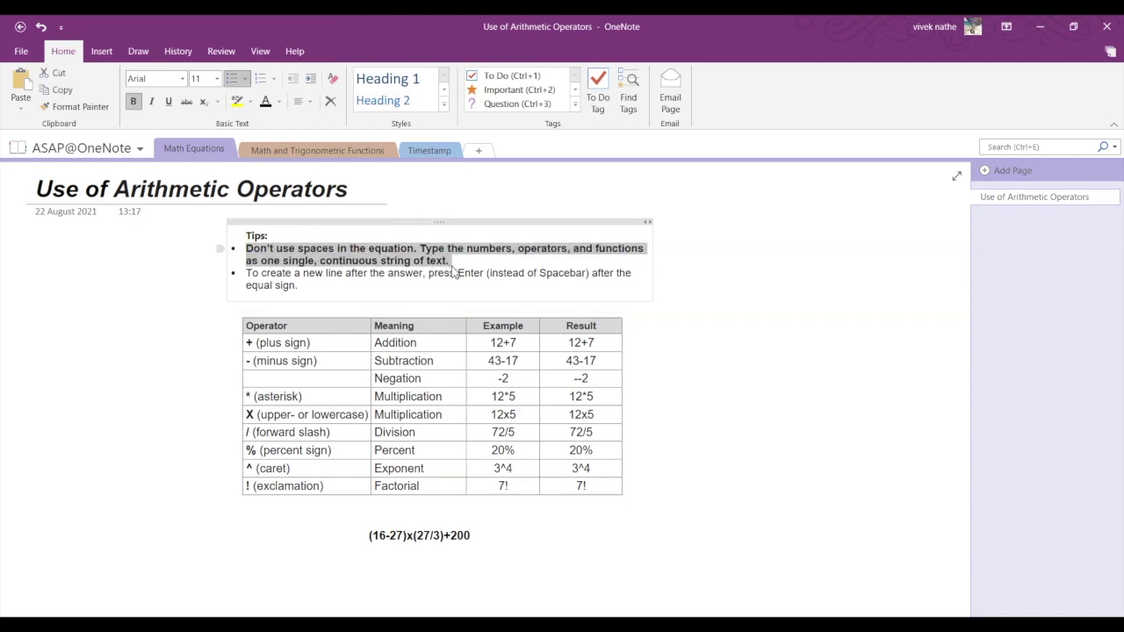
{"action": "left_click", "coordinate": [456, 260]}
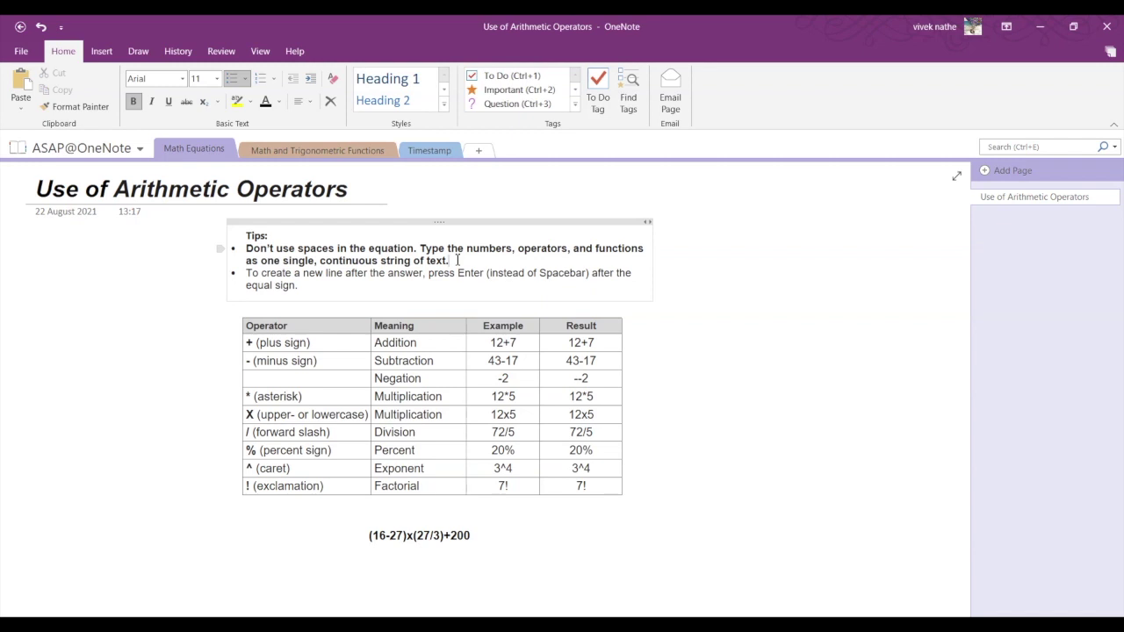
{"action": "left_click", "coordinate": [599, 343]}
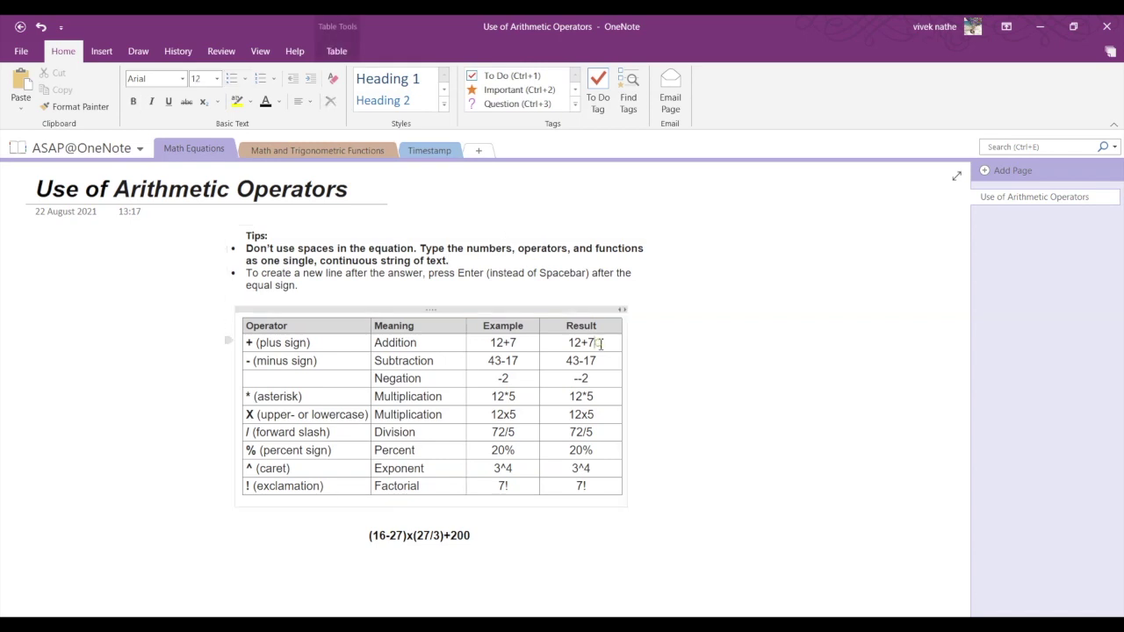
{"action": "type", "text": "=19"}
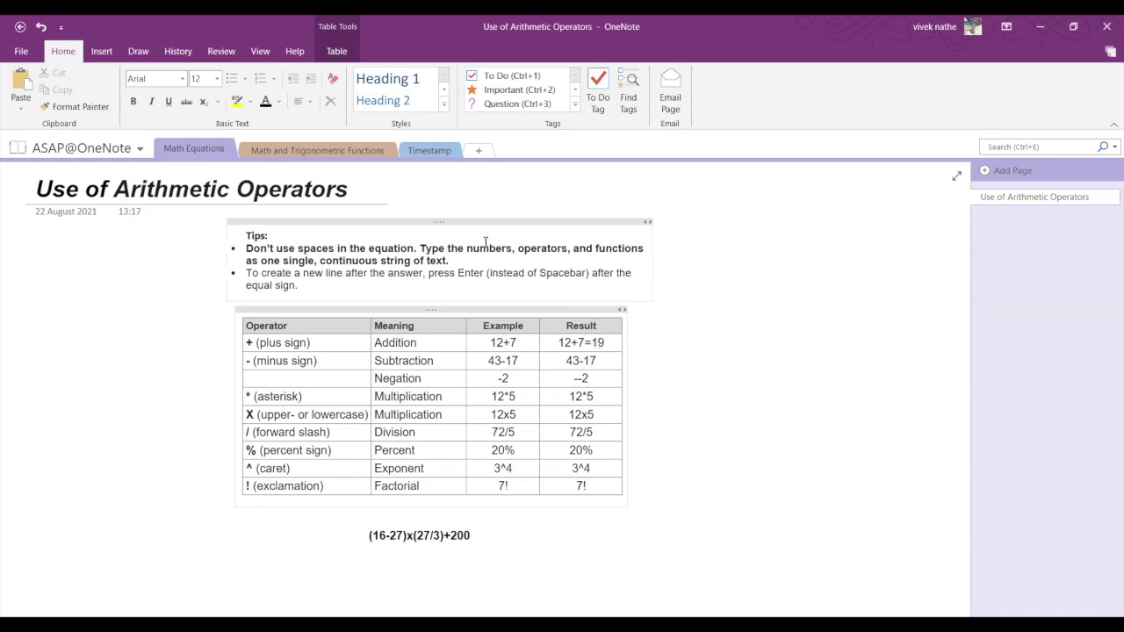
- Bold the second tip and start a new line after 12+7=19 in the Addition Result
{"action": "triple_click", "coordinate": [252, 275]}
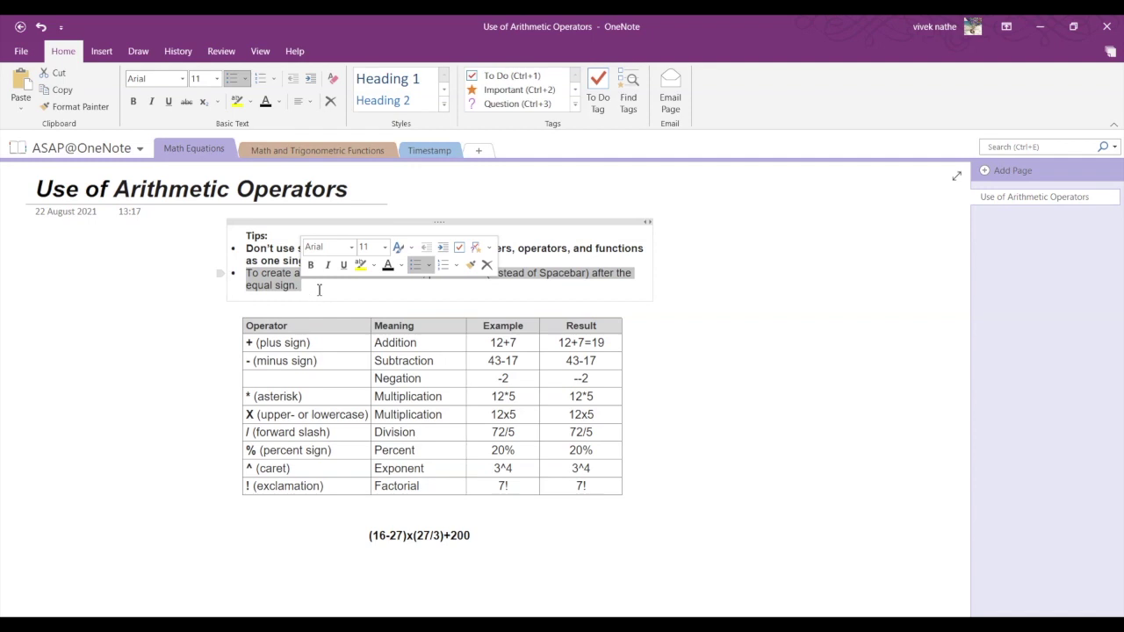
{"action": "key", "text": "ctrl+b"}
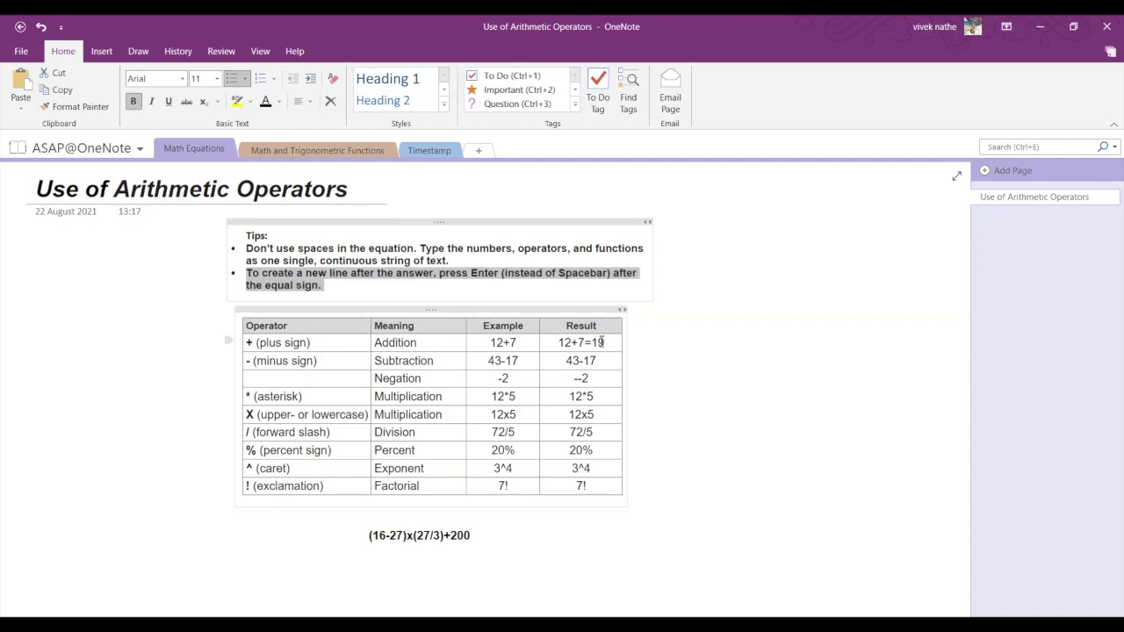
{"action": "left_click", "coordinate": [606, 342]}
{"action": "key", "text": "Return"}
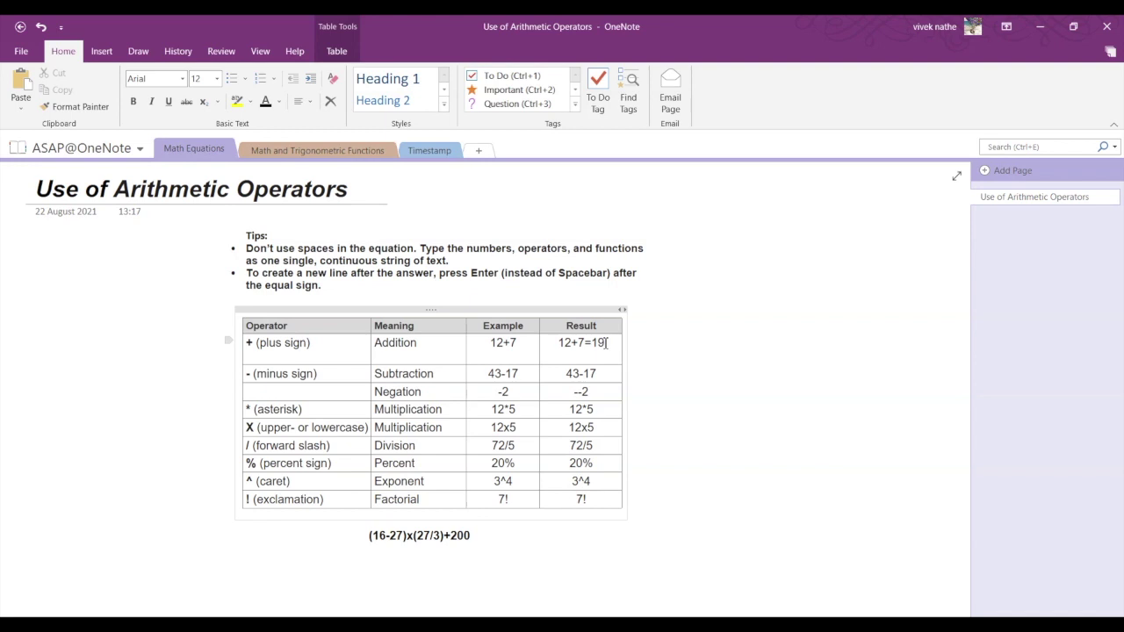
- Delete '12+7=' from the Addition Result cell so only the answer 19 remains
{"action": "left_click", "coordinate": [606, 342]}
{"action": "key", "text": "Left"}
{"action": "key", "text": "Left"}
{"action": "key", "text": "shift+Home"}
{"action": "key", "text": "BackSpace"}
{"action": "left_click_drag", "start_coordinate": [247, 343], "coordinate": [316, 496]}
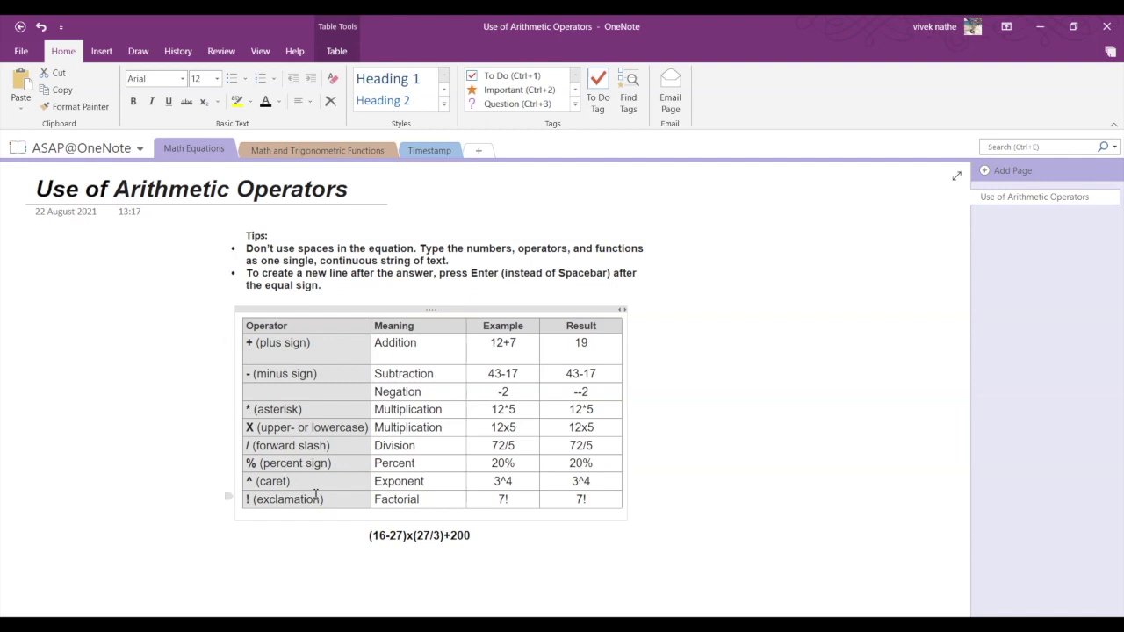
{"action": "left_click", "coordinate": [329, 383]}
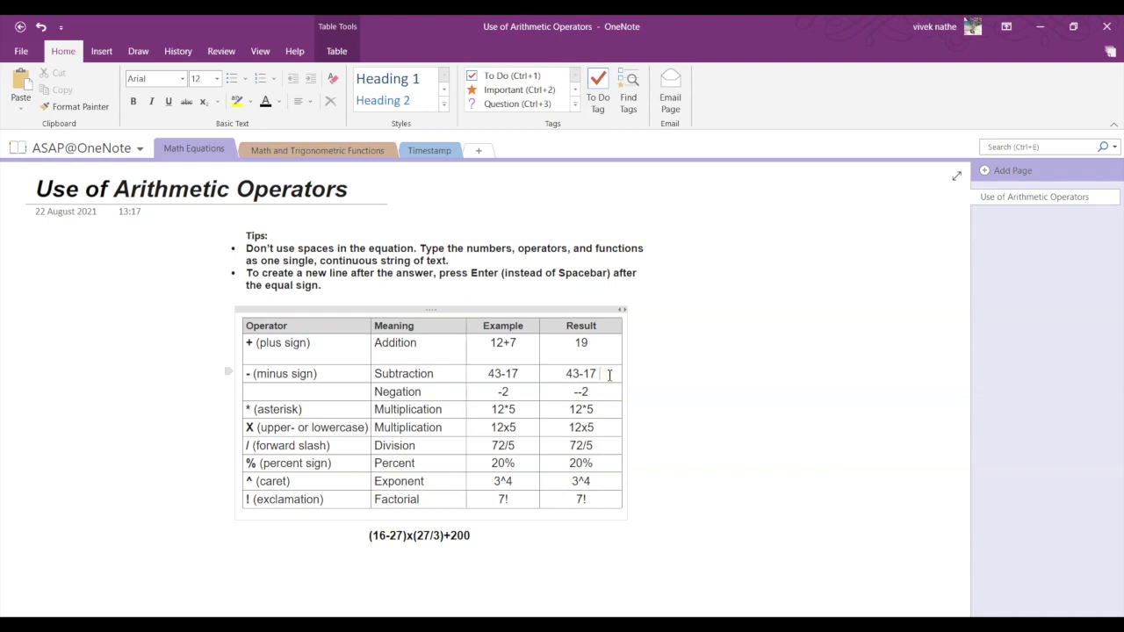
- Append = to 43-17, --2, 12*5 and 12x5 so they compute 26, 2, 60 and 60
{"action": "left_click", "coordinate": [610, 375]}
{"action": "type", "text": "="}
{"action": "key", "text": "space"}
{"action": "left_click", "coordinate": [594, 393]}
{"action": "type", "text": "="}
{"action": "key", "text": "space"}
{"action": "left_click", "coordinate": [609, 410]}
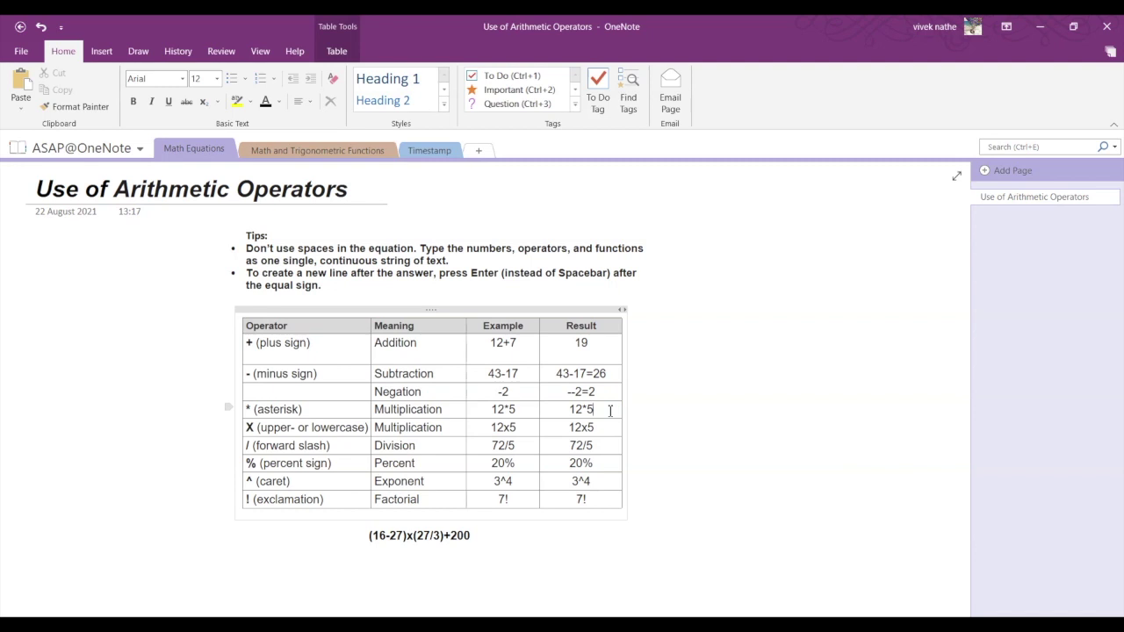
{"action": "type", "text": "="}
{"action": "key", "text": "space"}
{"action": "left_click", "coordinate": [601, 428]}
{"action": "type", "text": "="}
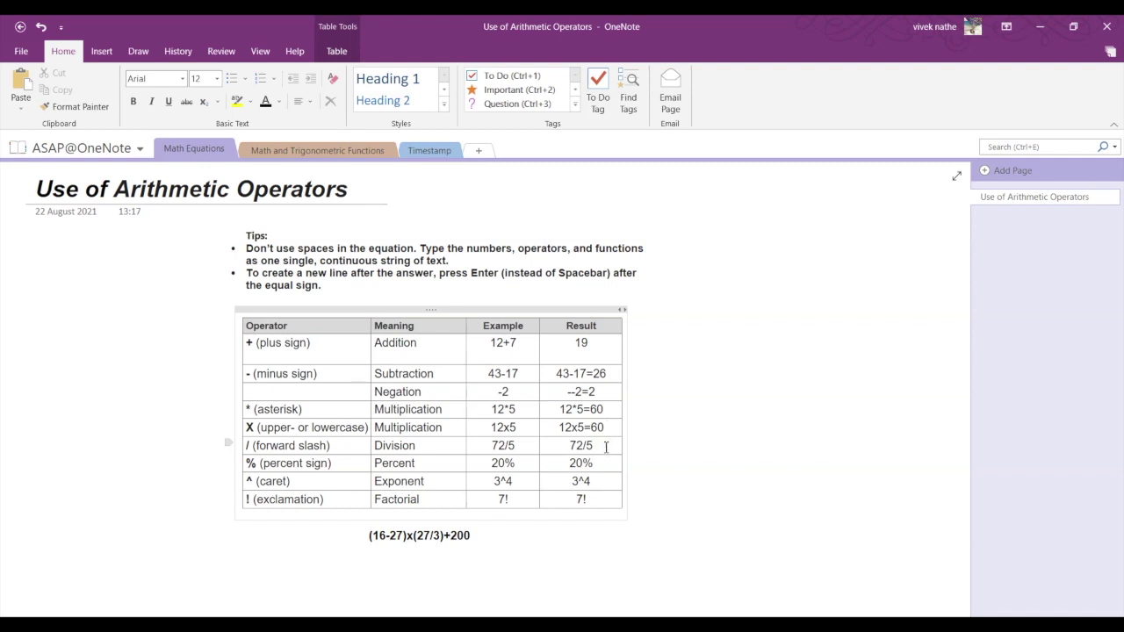
{"action": "type", "text": "="}
- Append = to 3^4 and 7! so the Result cells show 81 and 5,040
{"action": "left_click", "coordinate": [600, 484]}
{"action": "type", "text": "="}
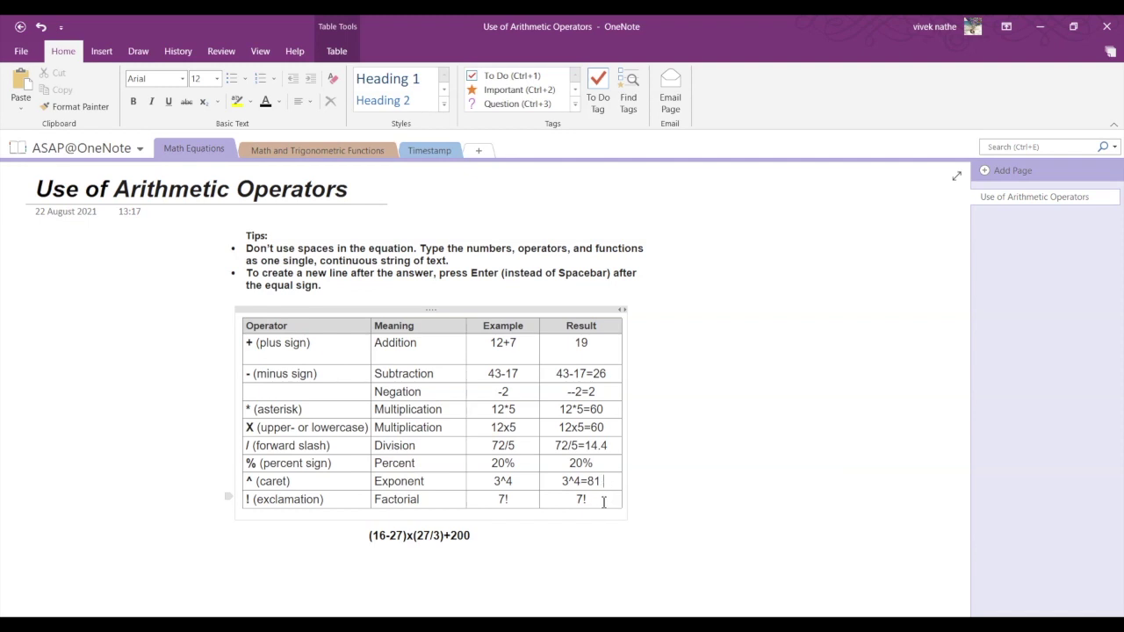
{"action": "left_click", "coordinate": [602, 501]}
{"action": "type", "text": "="}
{"action": "key", "text": "space"}
- Append = to (16-27)x(27/3)+200 below the table so it computes to 101
{"action": "left_click", "coordinate": [492, 536]}
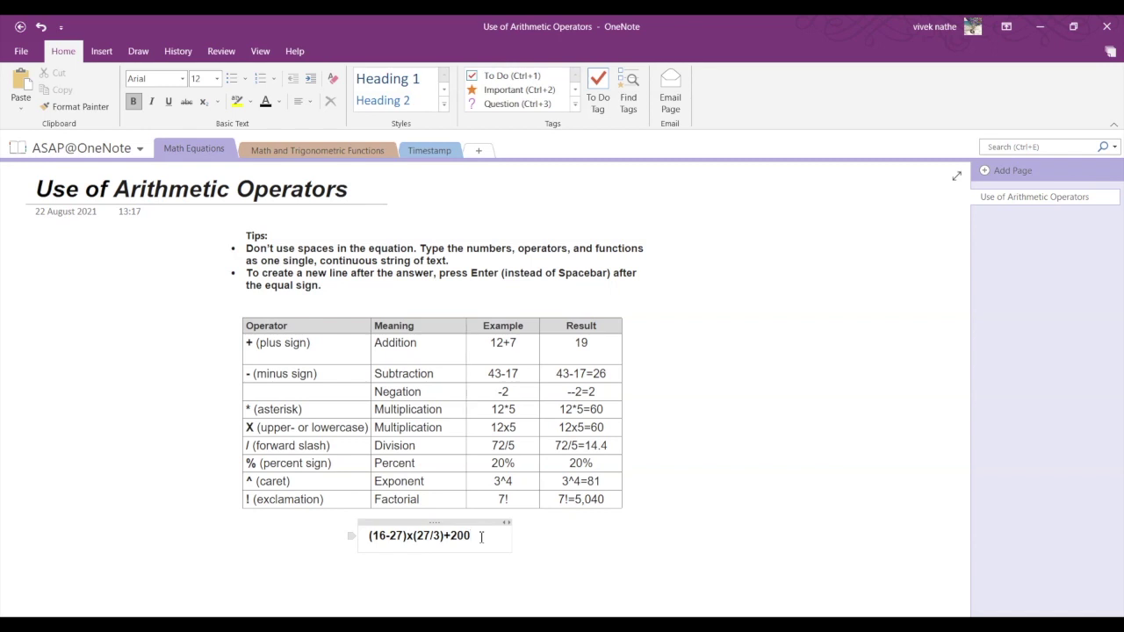
{"action": "type", "text": "="}
{"action": "key", "text": "space"}
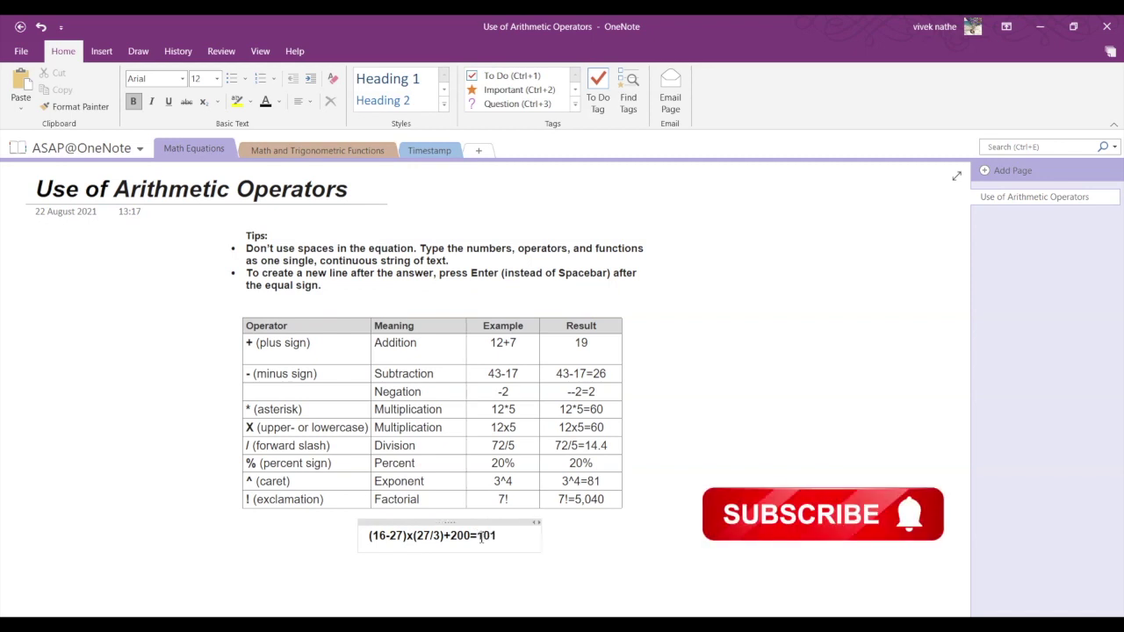